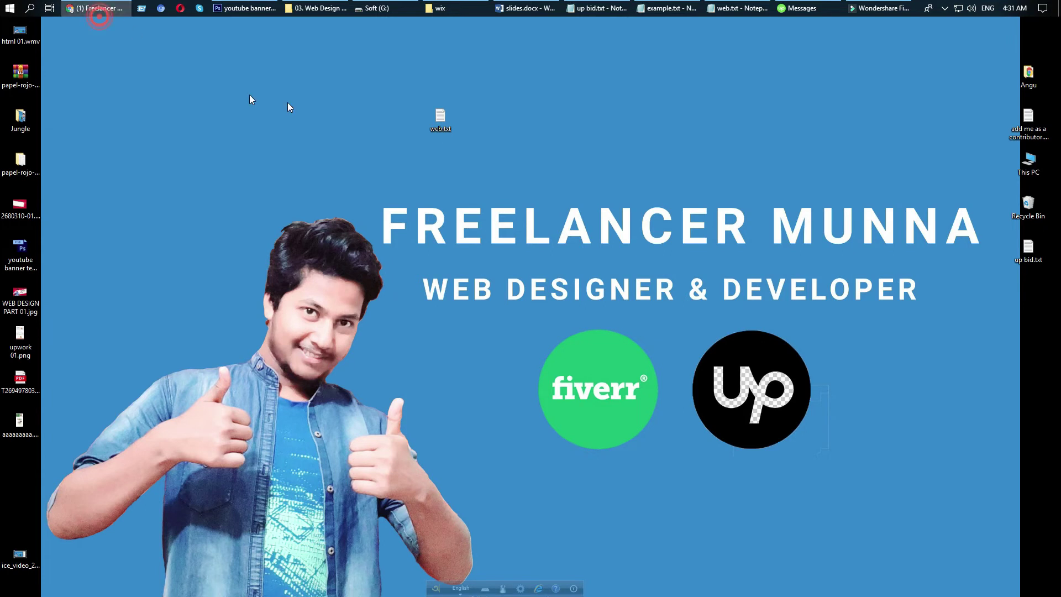
- Switch to Chrome and search Google for "notepad++ download" in a new tab
left_click(94, 8)
left_click(950, 26)
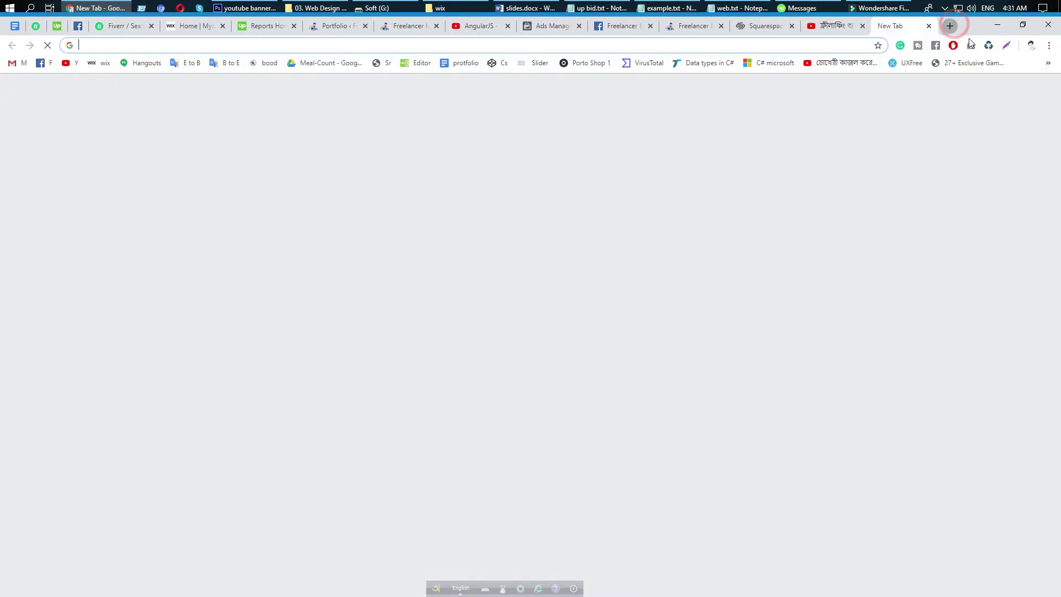
type("note")
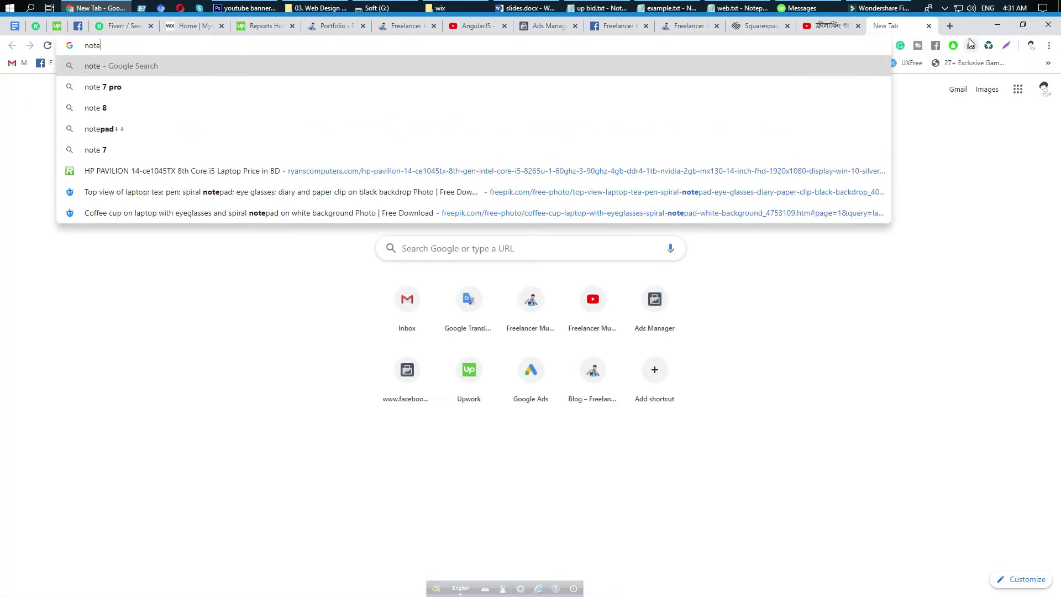
type("pad")
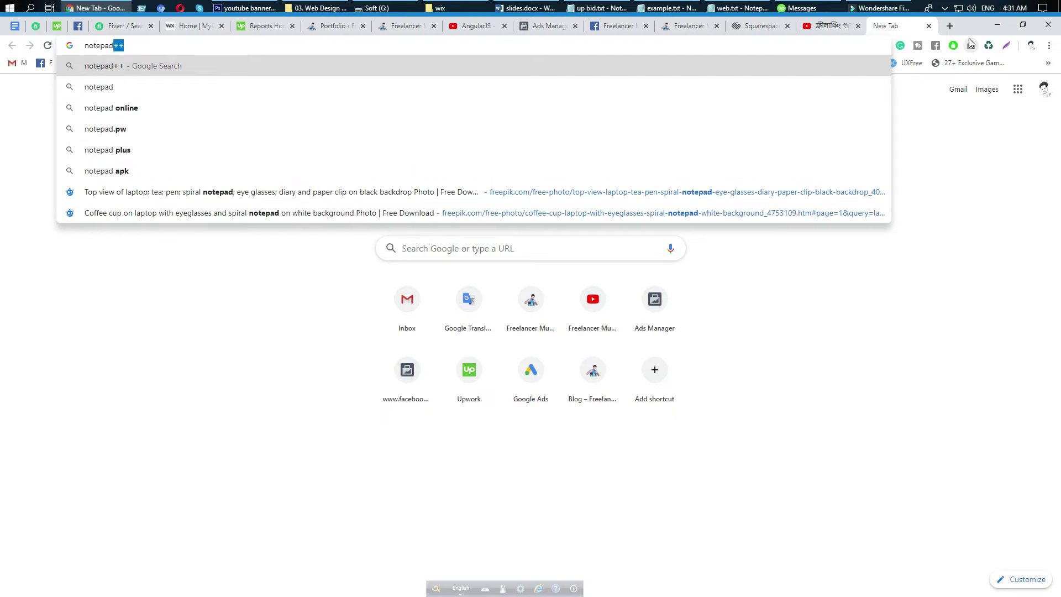
type("++")
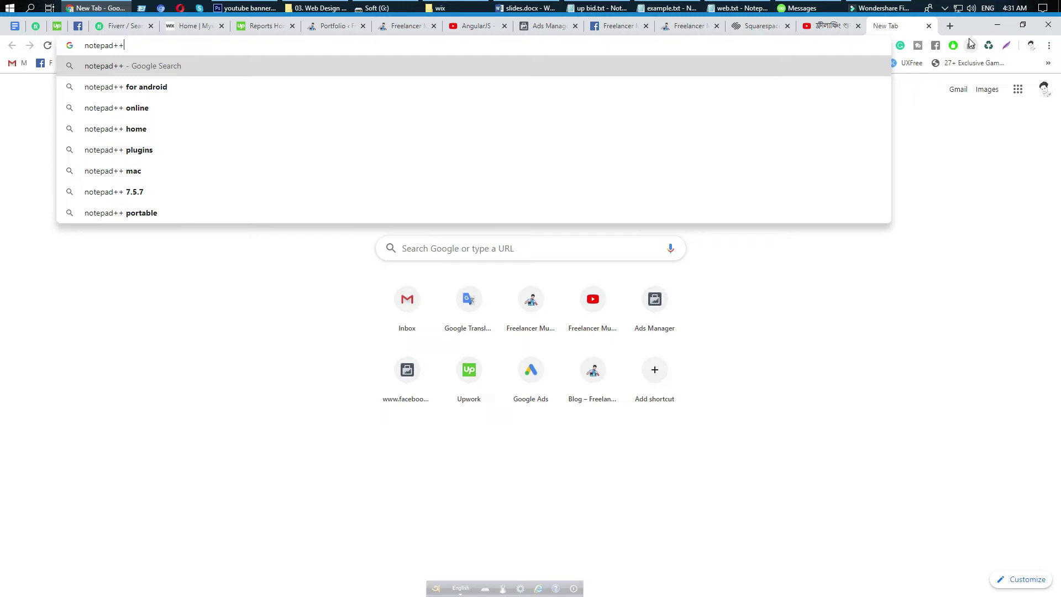
type(" dow")
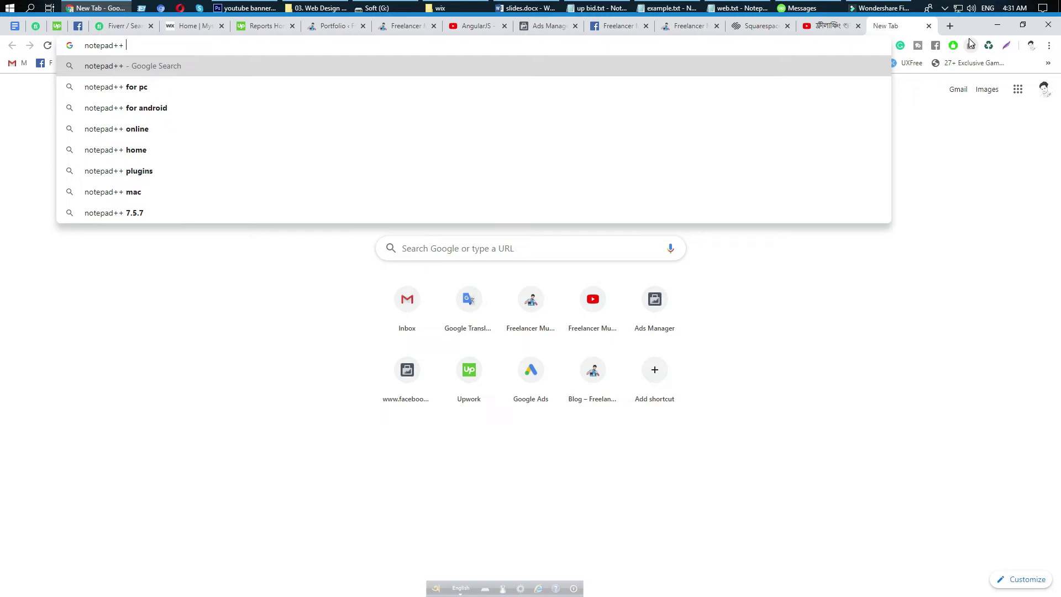
type("nload")
key("Return")
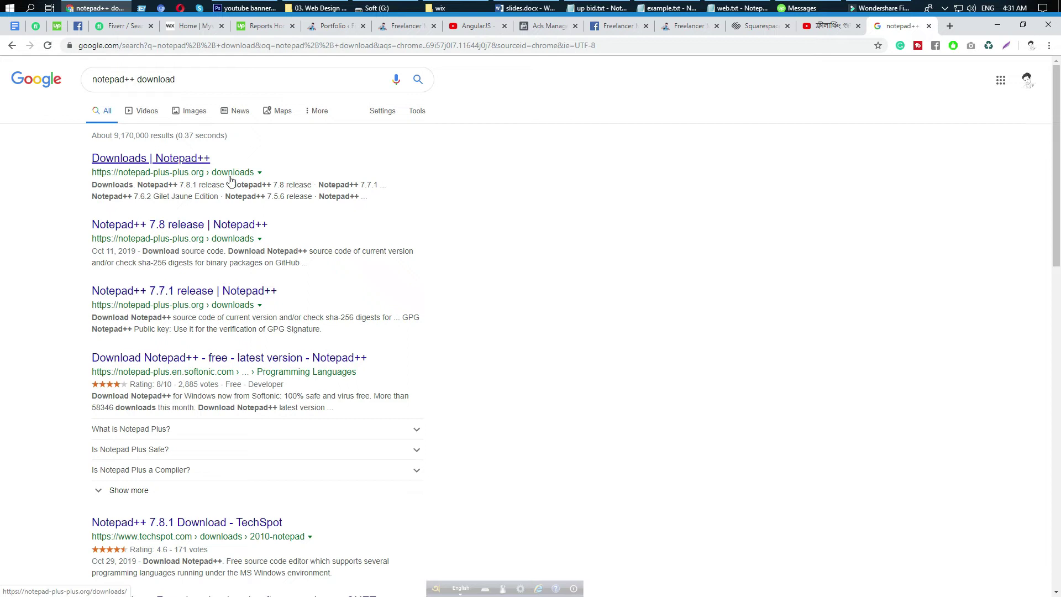
- Download the 32-bit installer of the current version 7.8.1 from the official Notepad++ site and save it to the Desktop
left_click(171, 159)
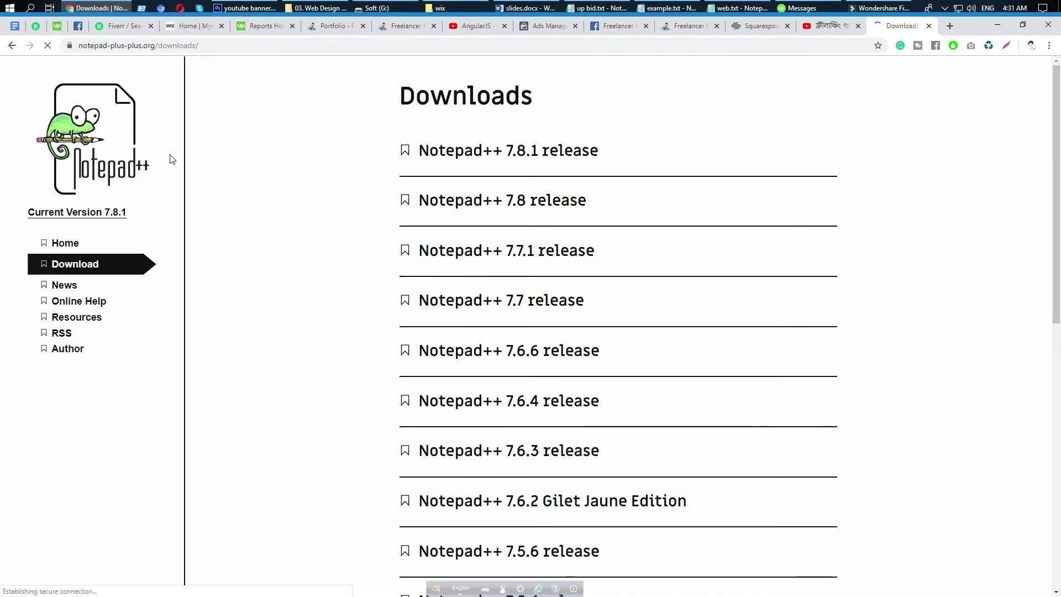
left_click(114, 214)
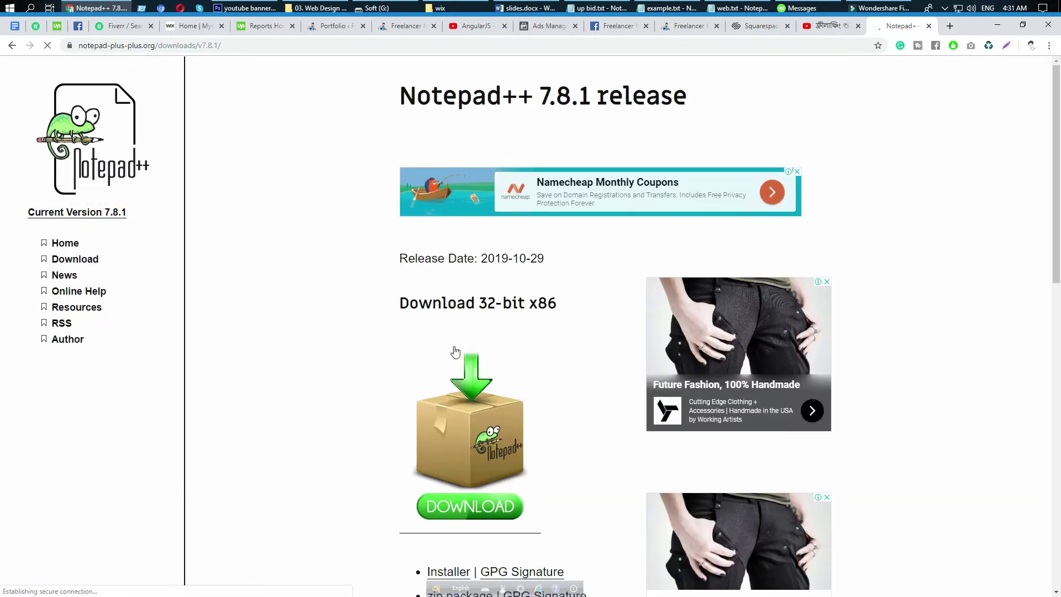
scroll(461, 351, "down", 2)
scroll(462, 354, "down", 3)
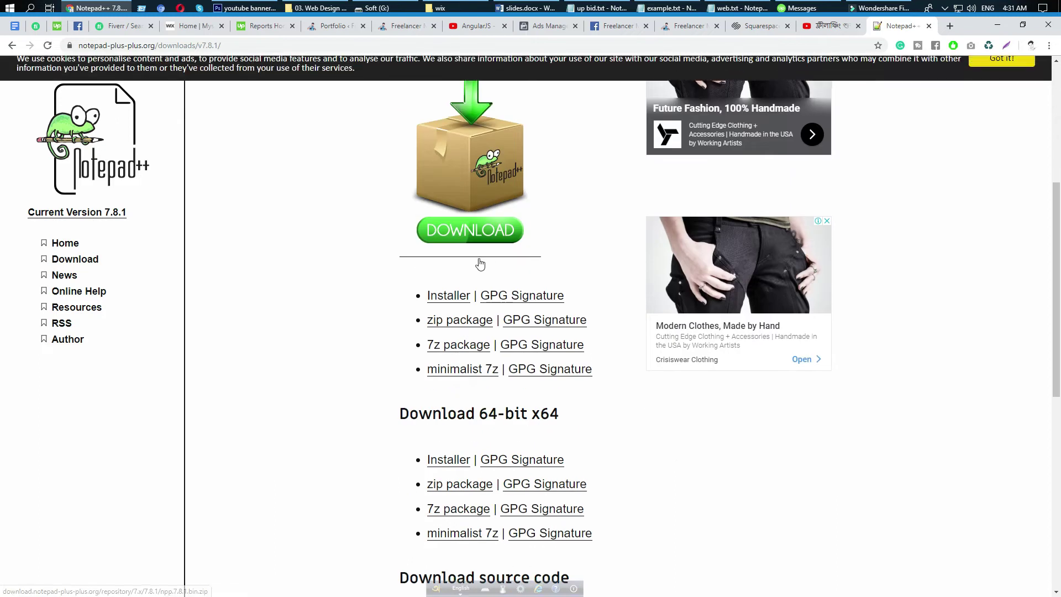
left_click(461, 244)
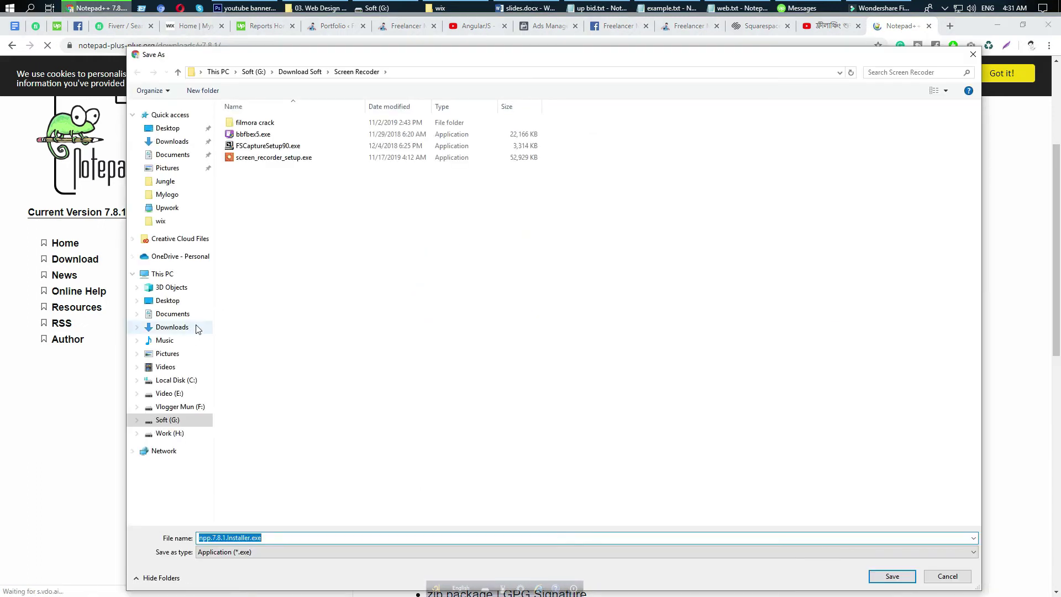
left_click(175, 302)
left_click(892, 576)
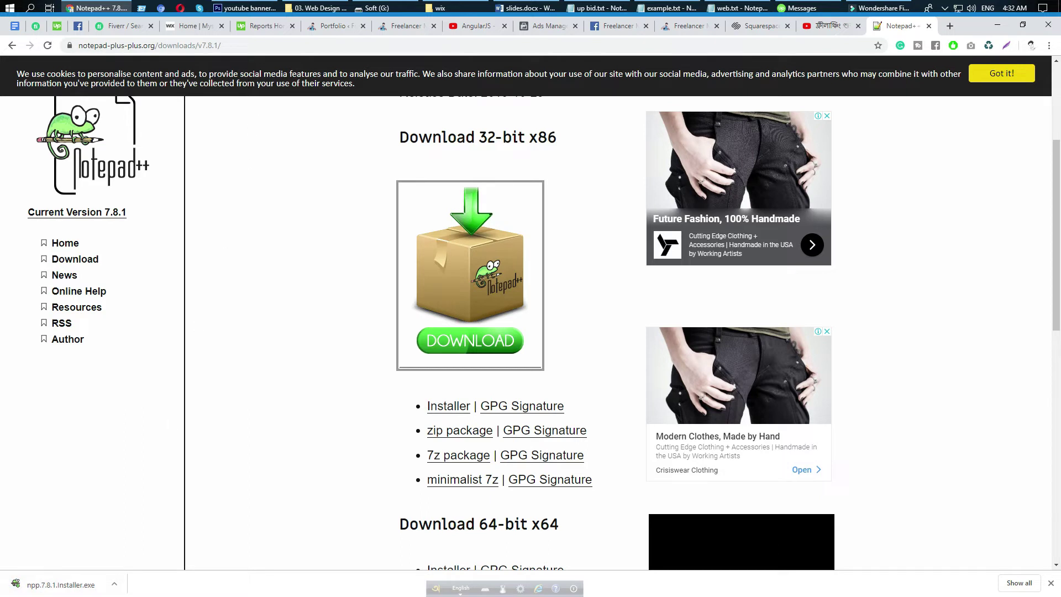
- Copy the address of the Notepad++ downloads page and paste it below the HTML notes in web.txt, returning to the browser
left_click(232, 46)
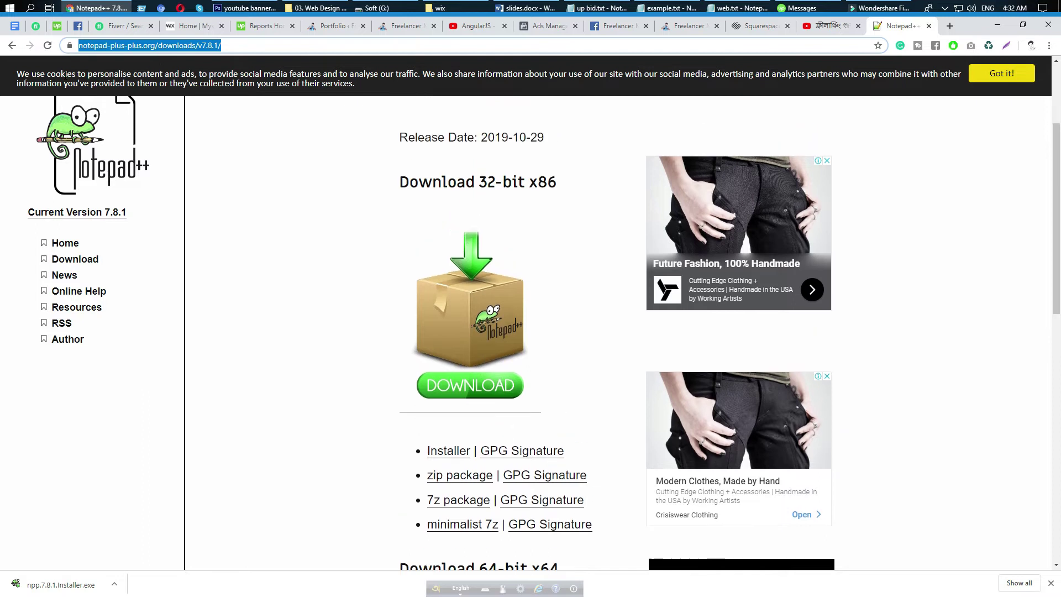
left_click(12, 46)
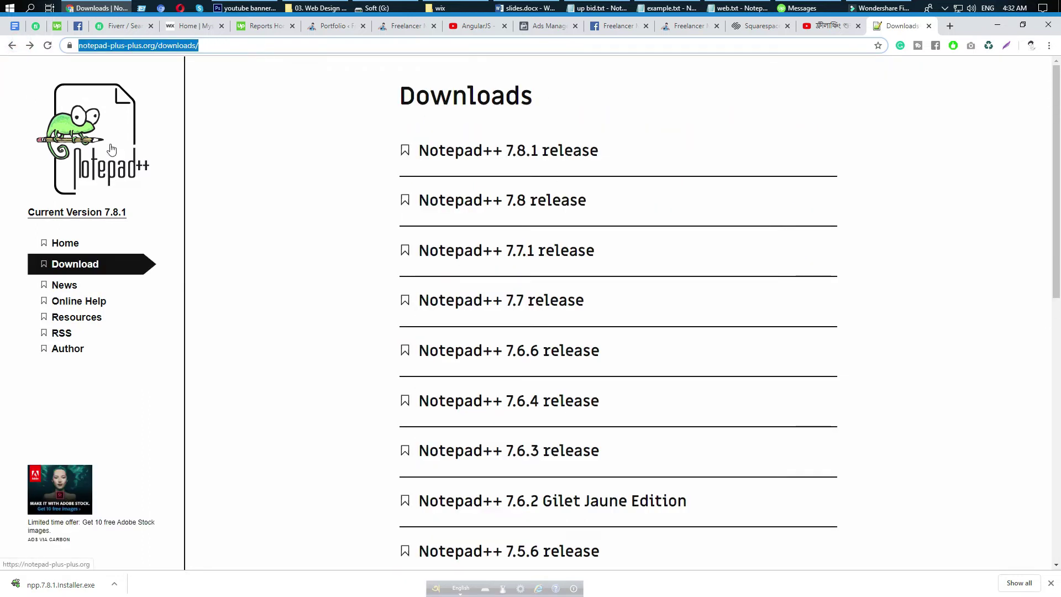
right_click(149, 46)
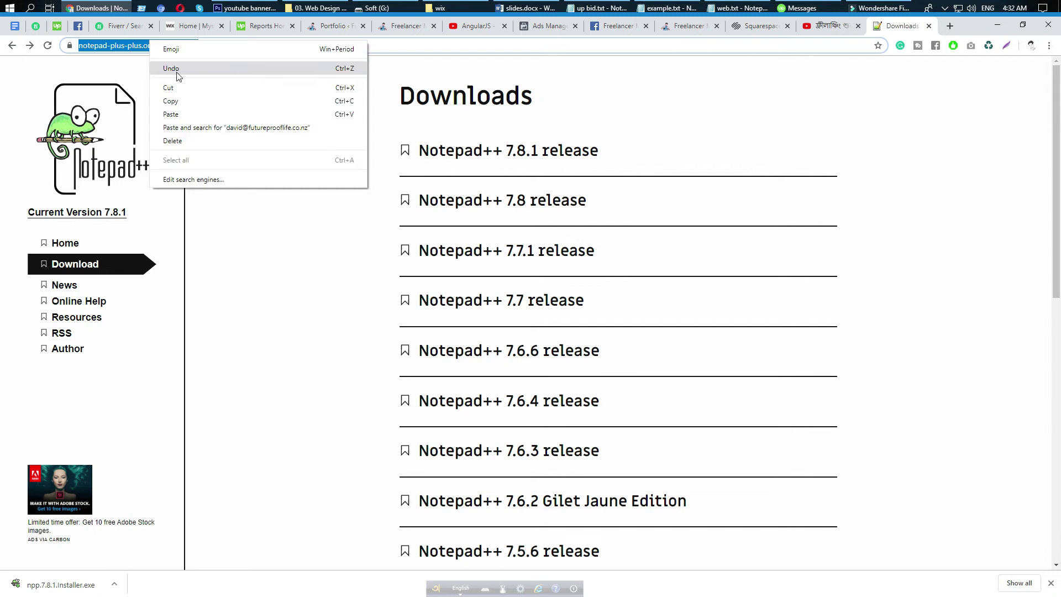
left_click(186, 99)
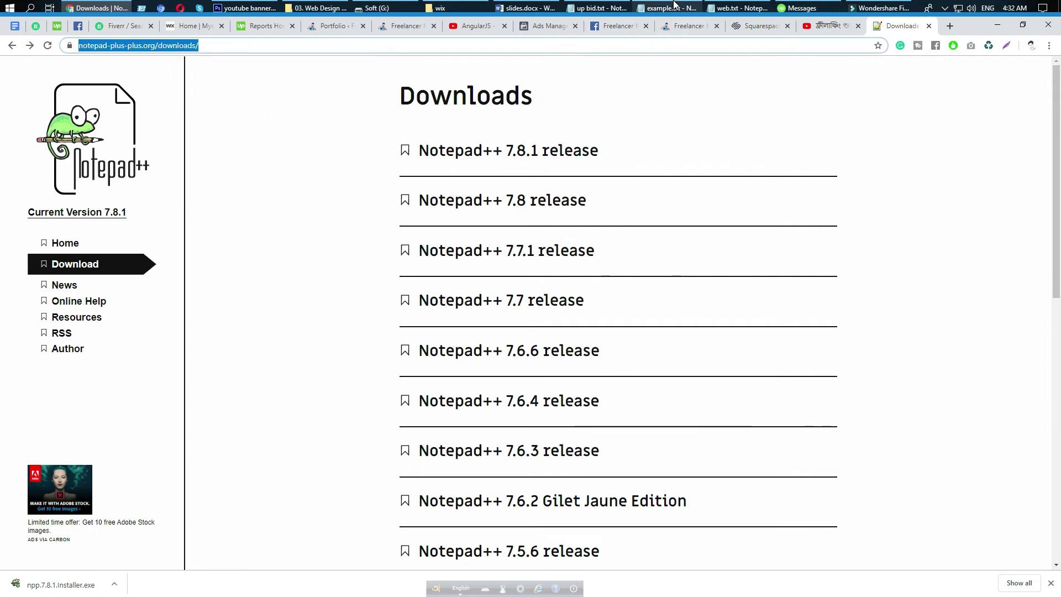
mouse_move(647, 4)
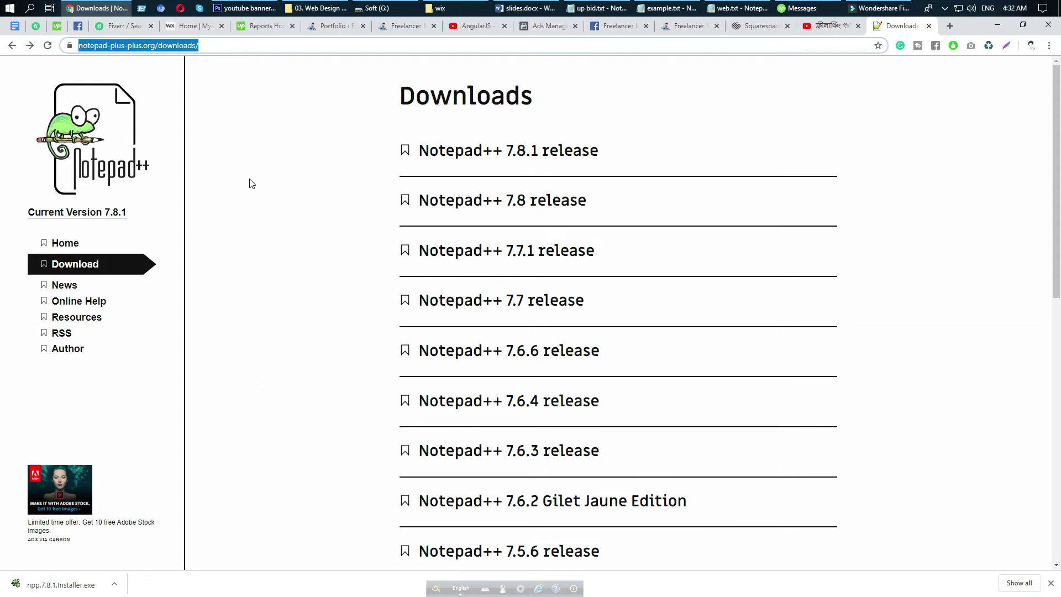
left_click(738, 8)
left_click(468, 204)
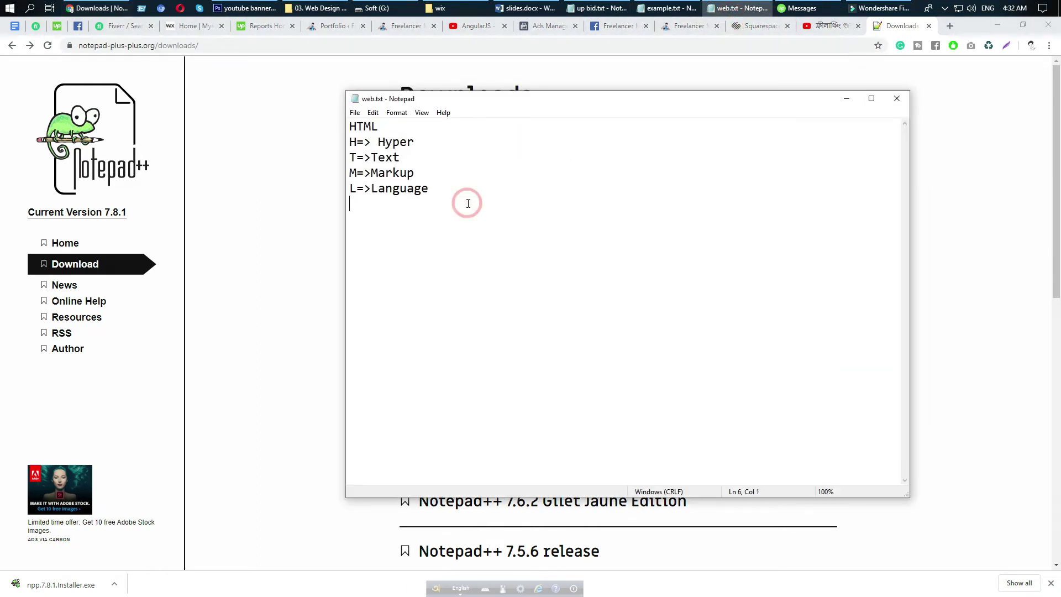
key("ctrl+v")
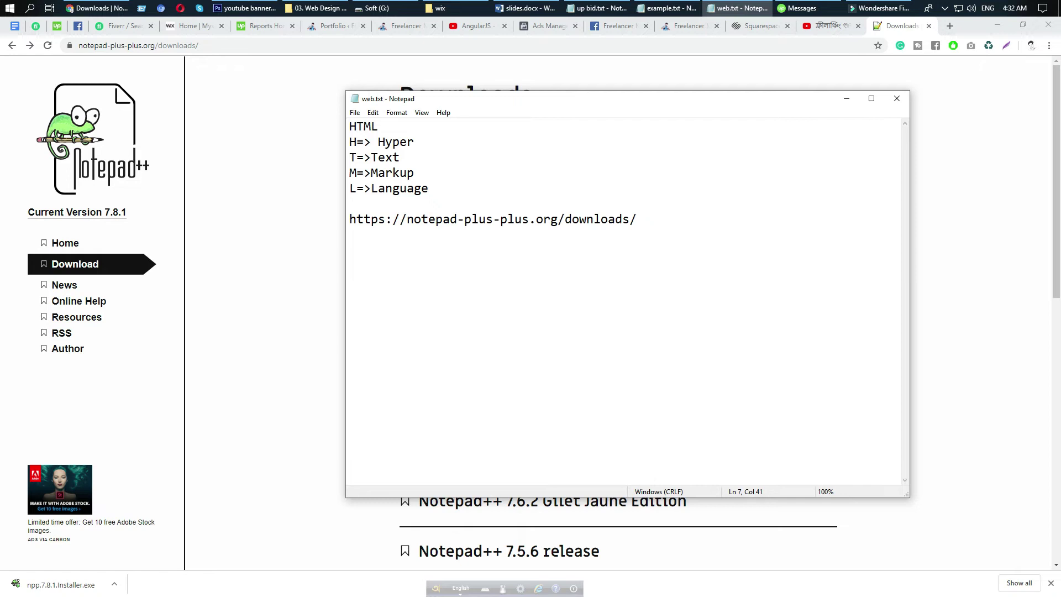
left_click(296, 228)
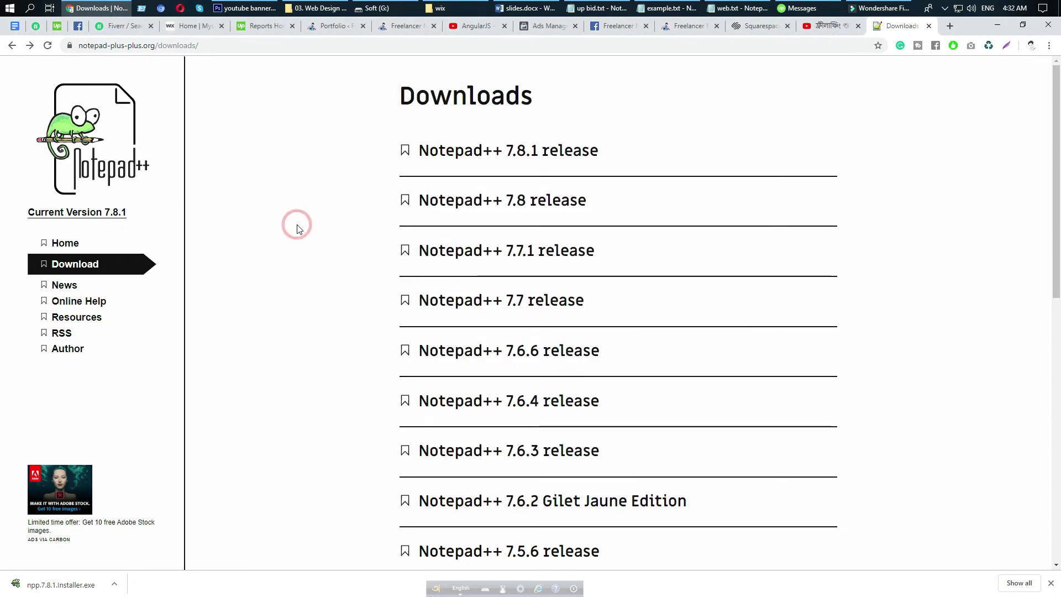
- Look at the options for the downloaded file and view the Downloads folder in File Explorer
left_click(114, 585)
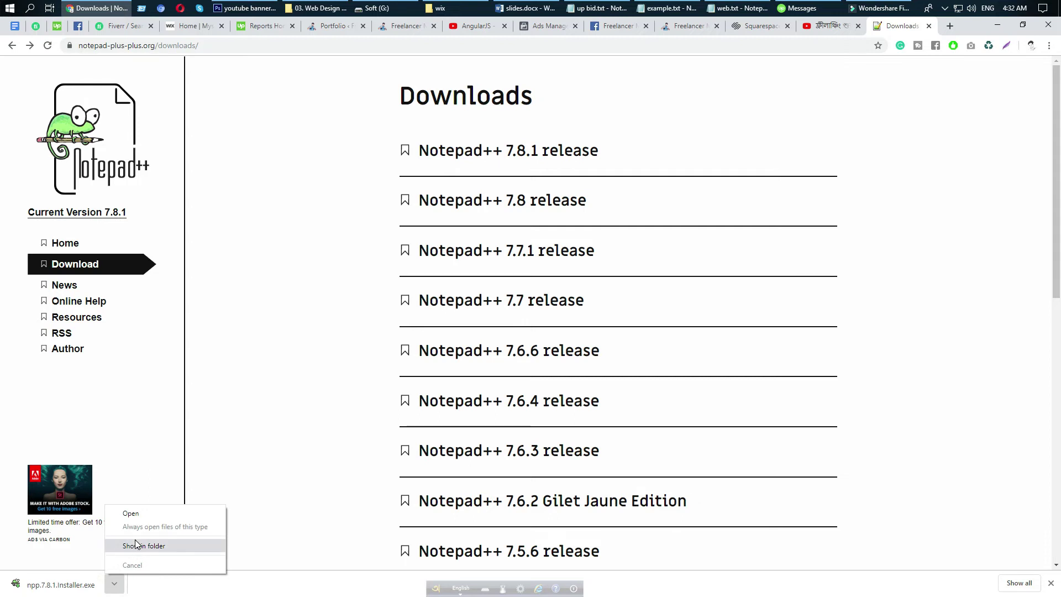
left_click(238, 409)
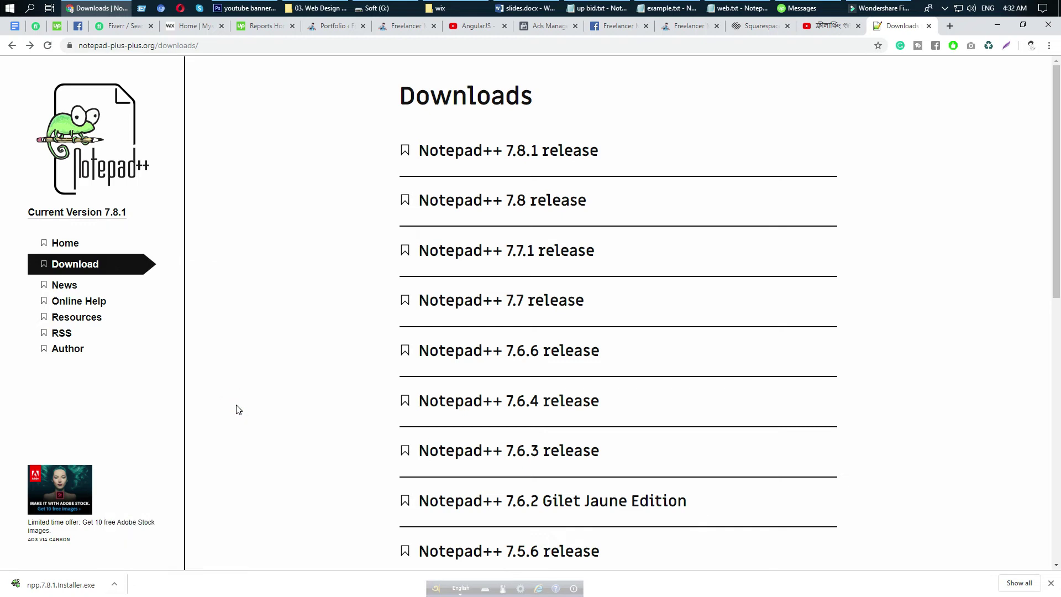
left_click(441, 7)
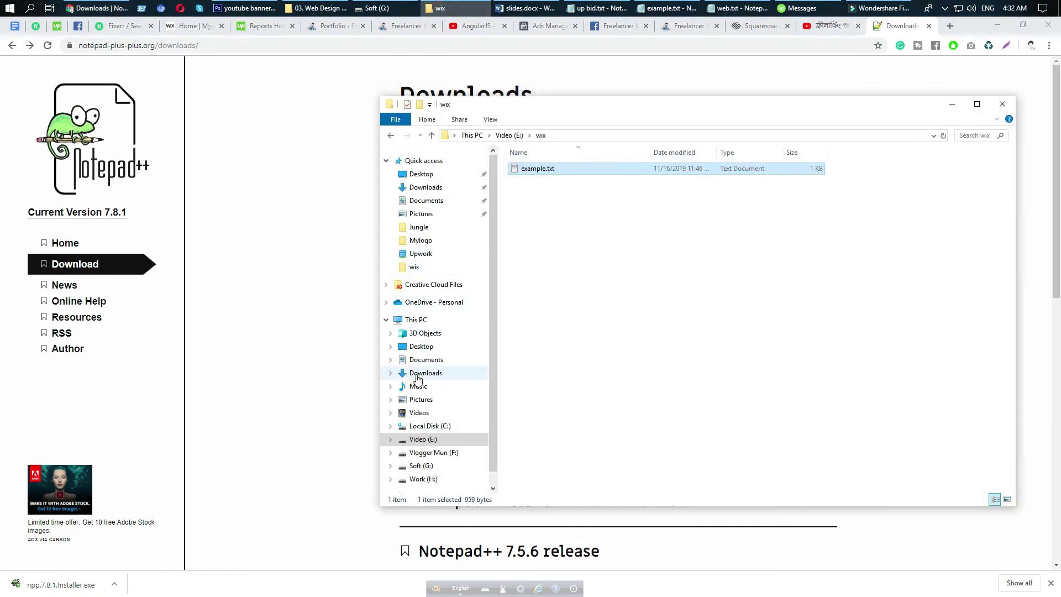
left_click(417, 378)
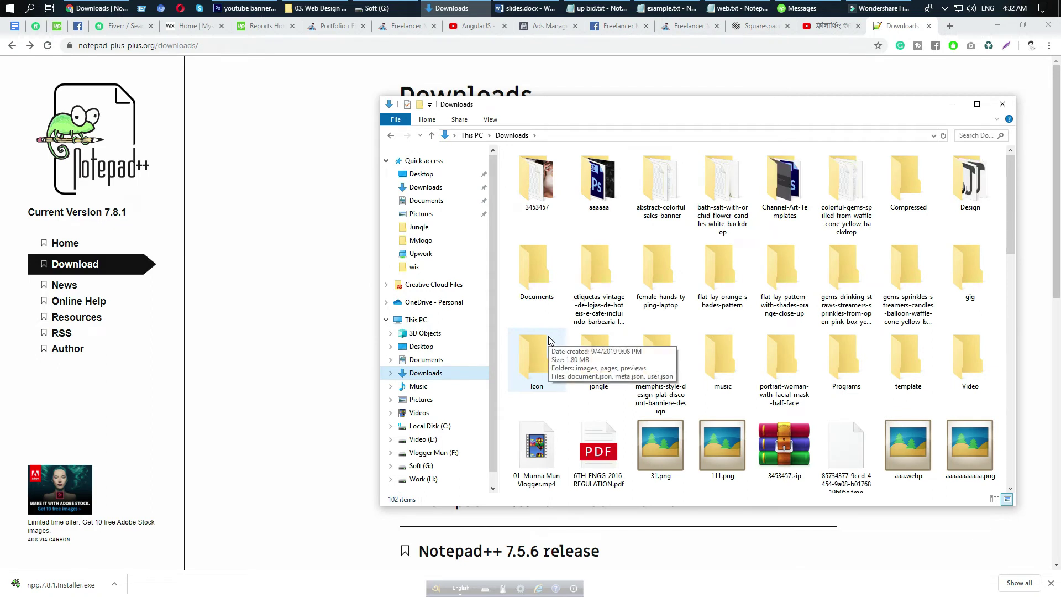
left_click(431, 374)
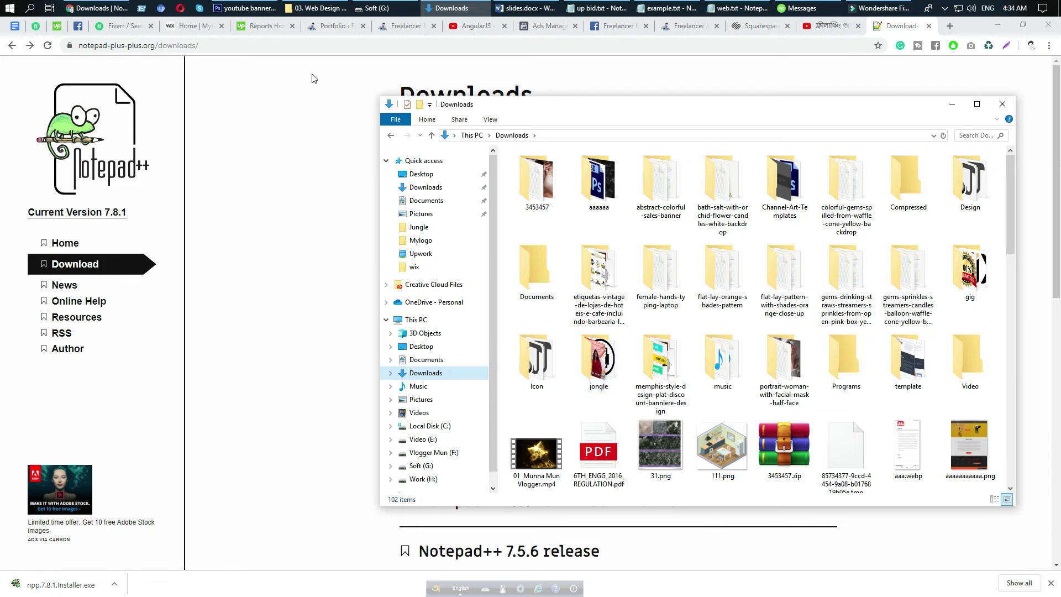
left_click(951, 105)
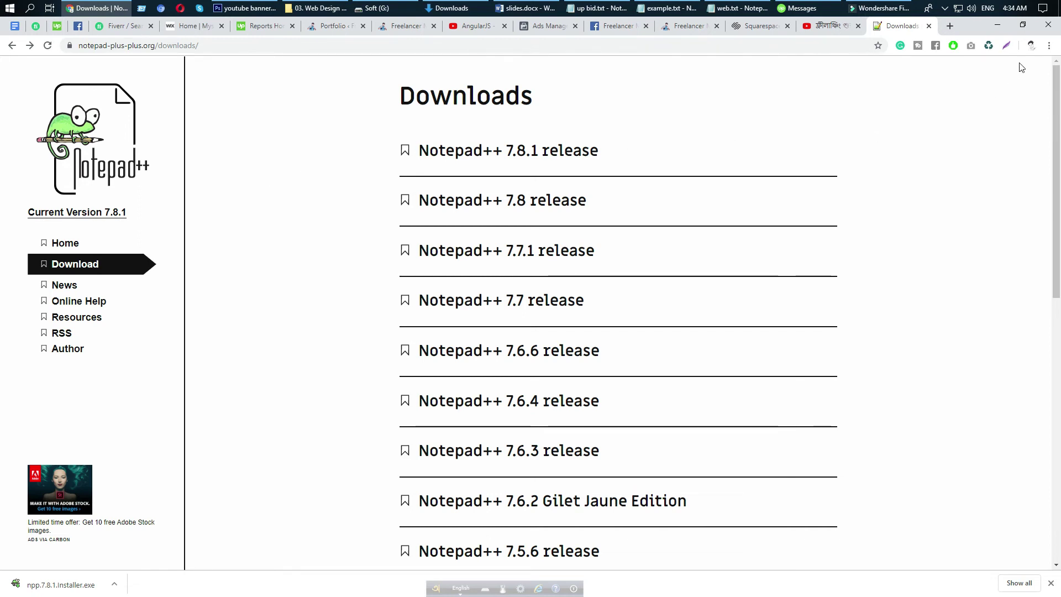
- Open Chrome's download list and show npp.7.8.1.Installer.exe in its folder
left_click(1050, 46)
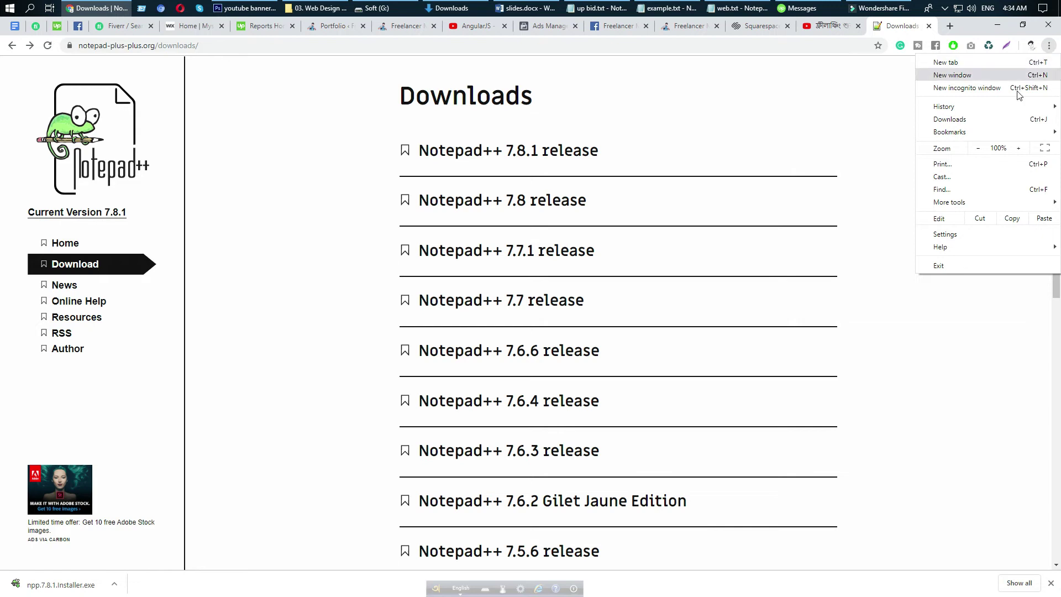
mouse_move(971, 200)
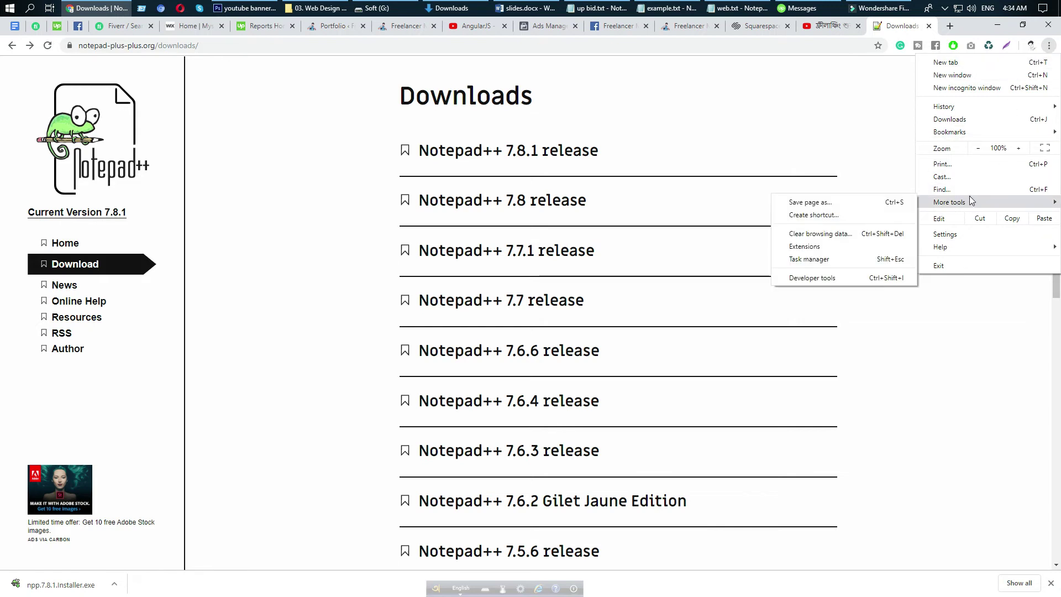
left_click(968, 121)
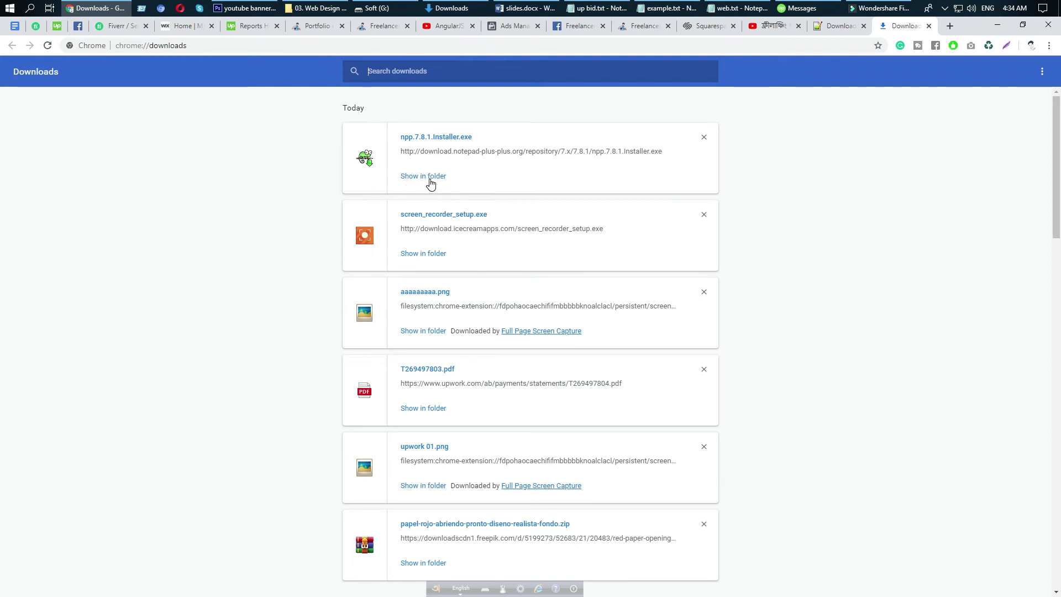
left_click(418, 177)
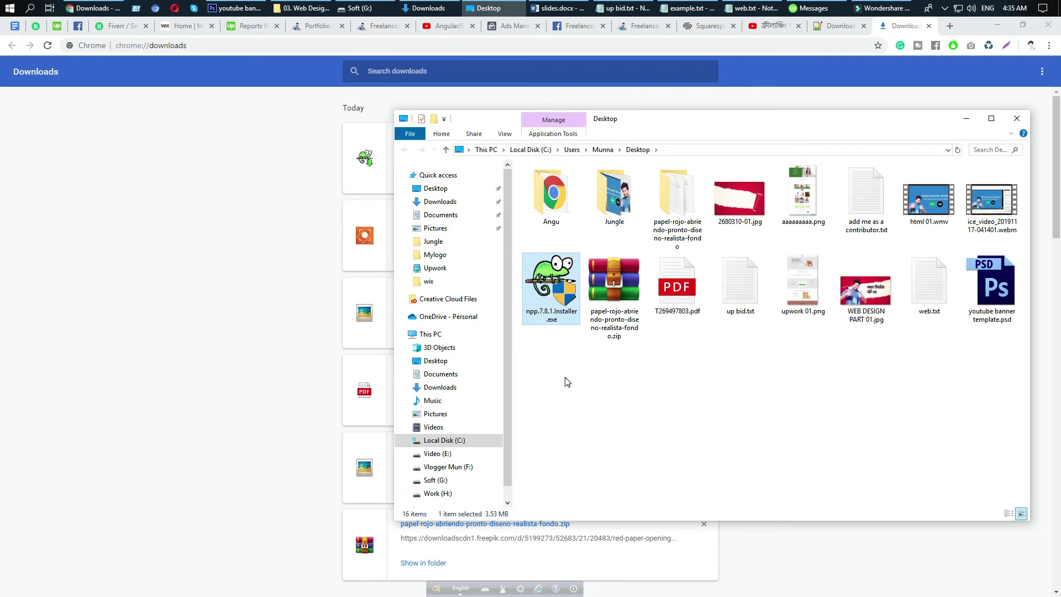
- Run npp.7.8.1.Installer.exe, install Notepad++ v7.8.1 with the default settings, and finish setup with the program launching
double_click(546, 297)
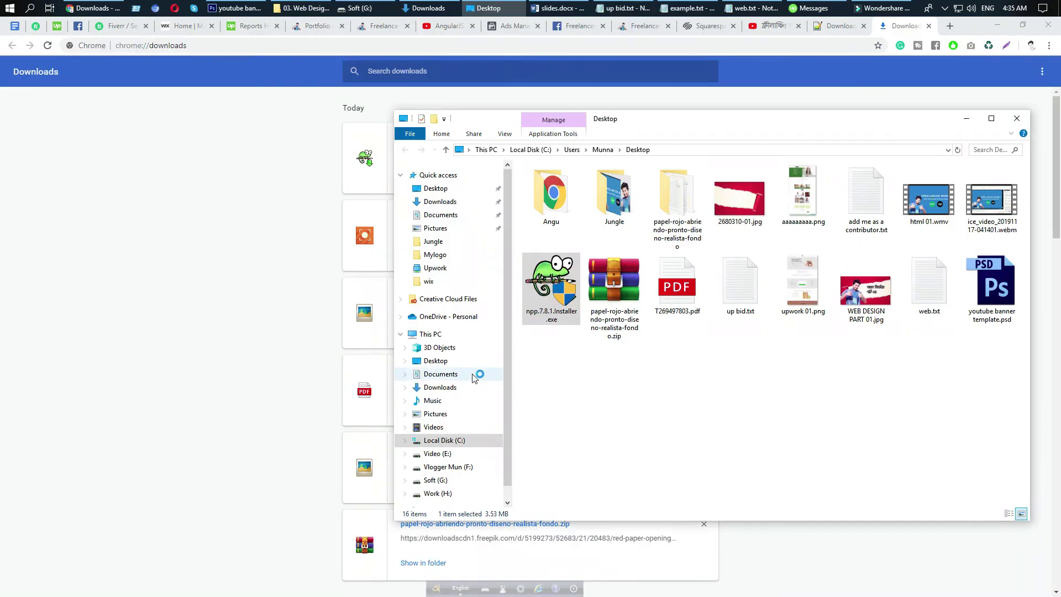
left_click(526, 335)
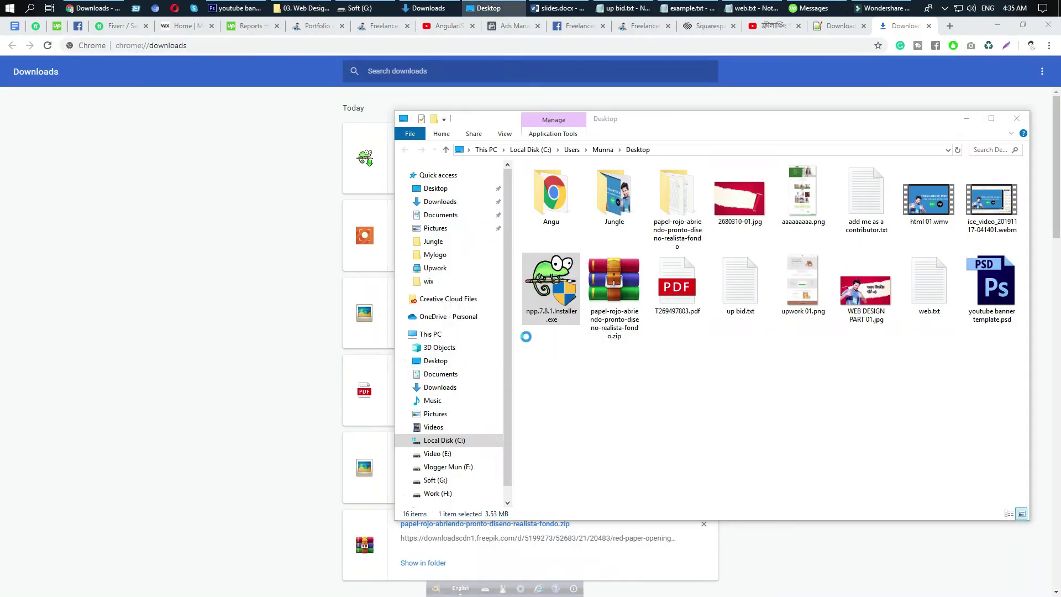
left_click(592, 401)
left_click(593, 401)
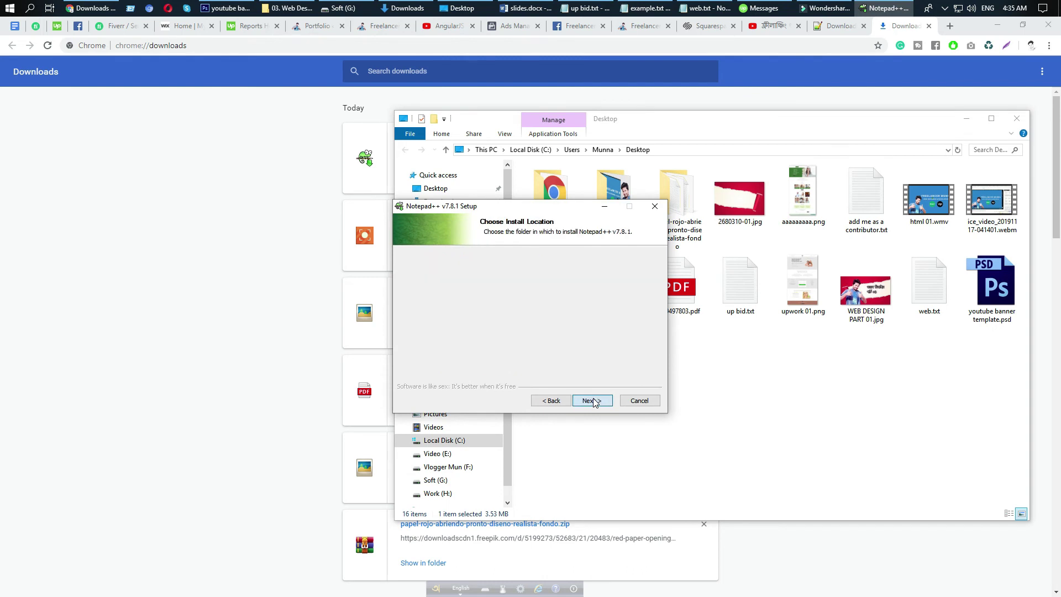
left_click(593, 401)
left_click(593, 401)
left_click(593, 401)
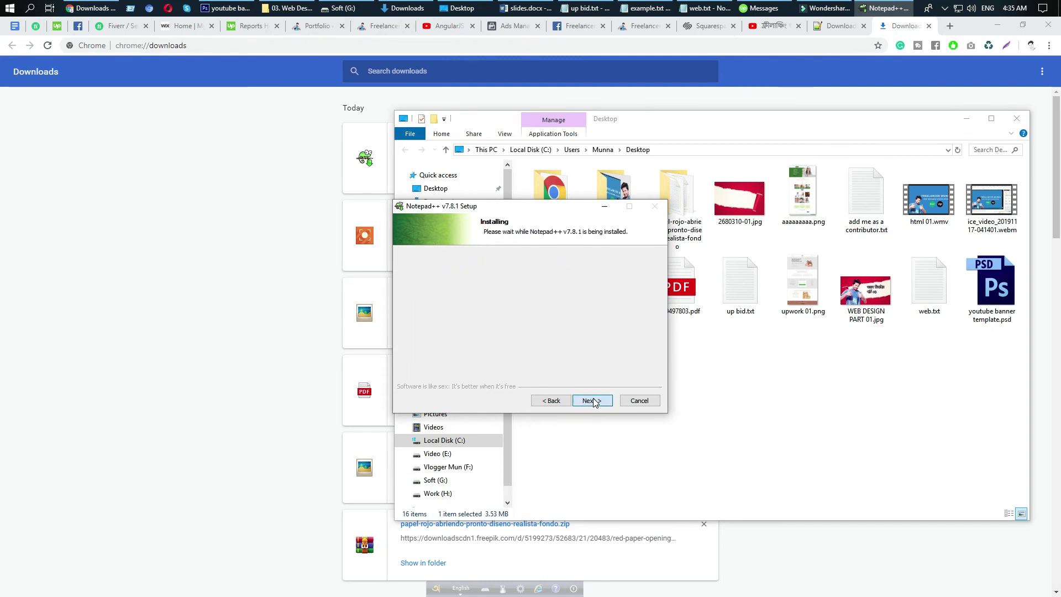
left_click(593, 400)
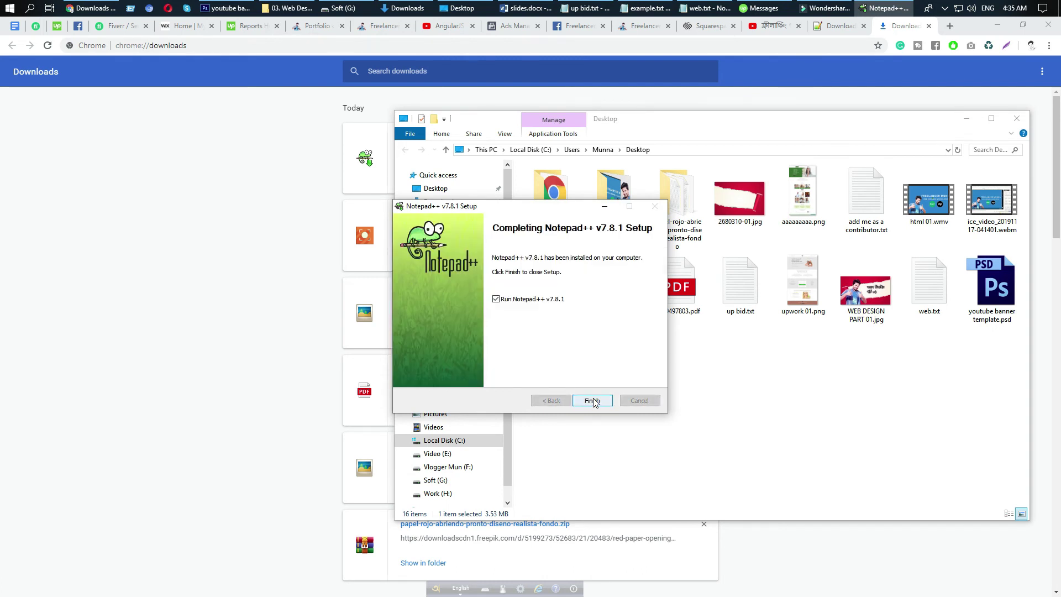
left_click(592, 401)
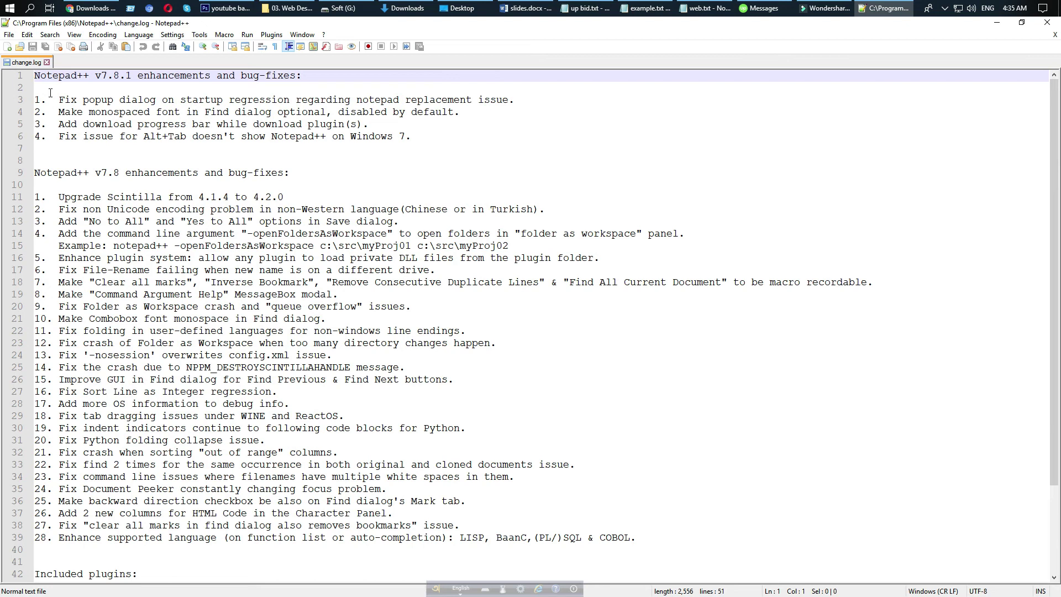
- Close the change.log document and exit Notepad++
left_click_drag(35, 76, 506, 526)
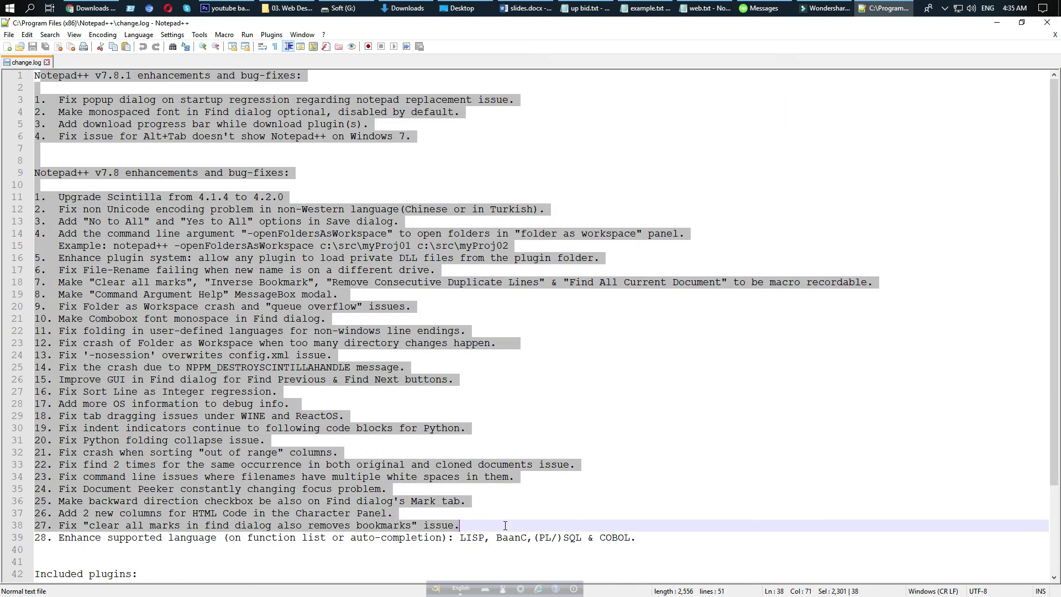
left_click(47, 62)
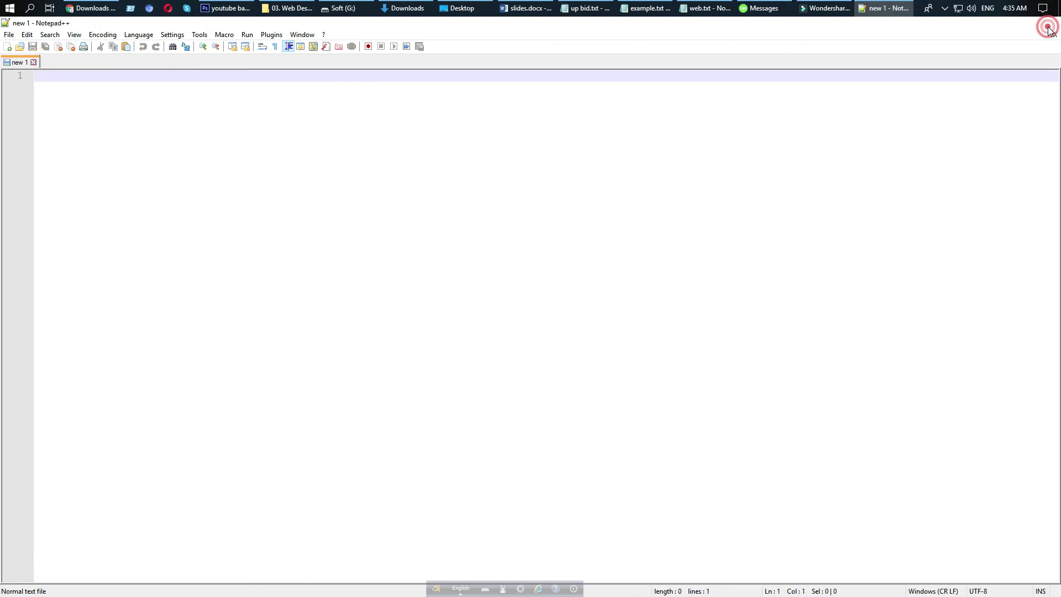
left_click(1047, 22)
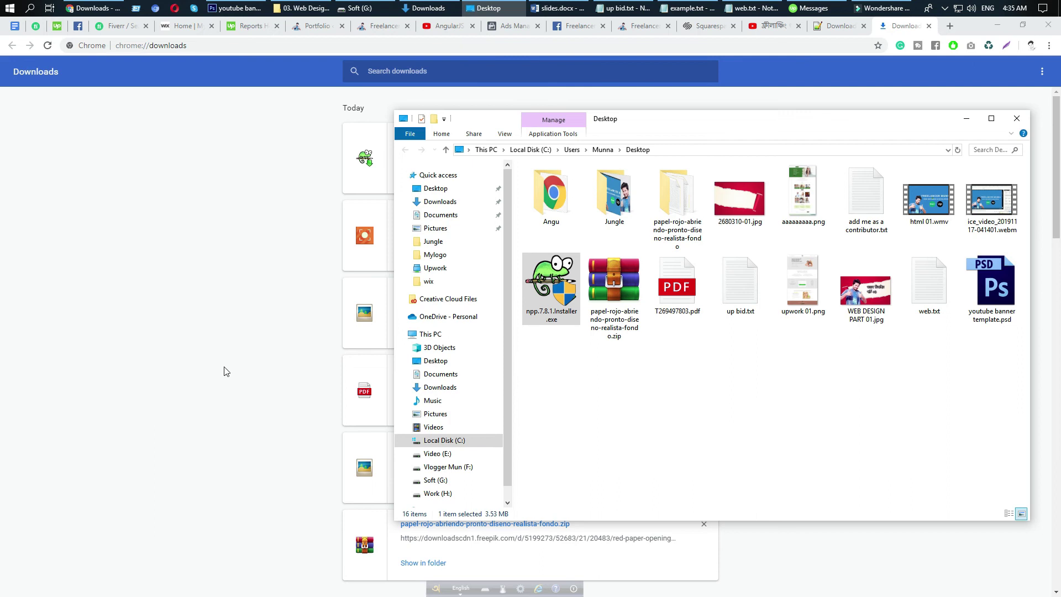
- Reveal the desktop by closing the Desktop folder window and minimizing both Chrome and web.txt
left_click(1018, 119)
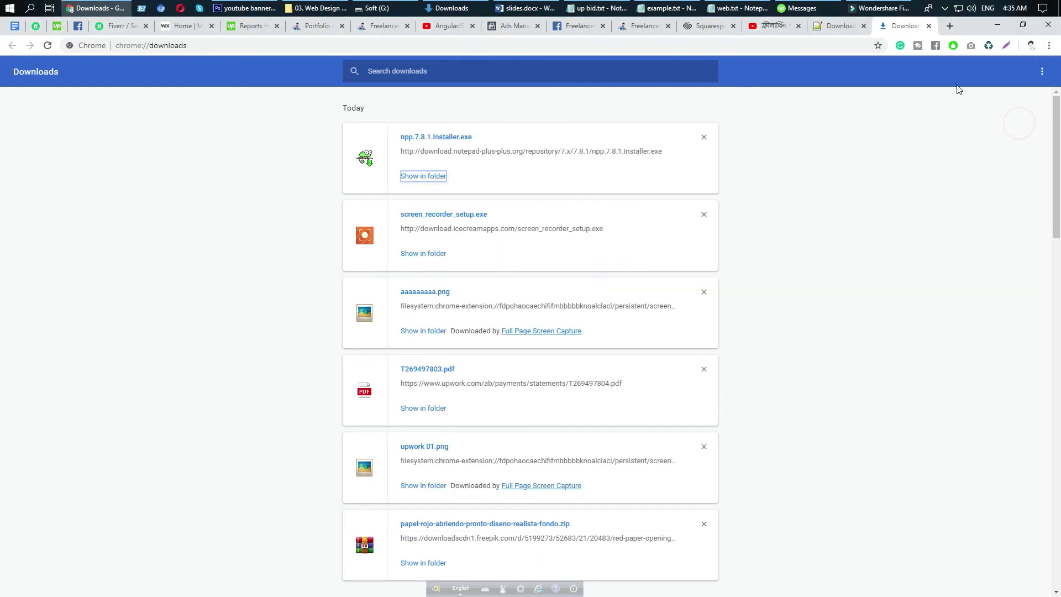
left_click(993, 24)
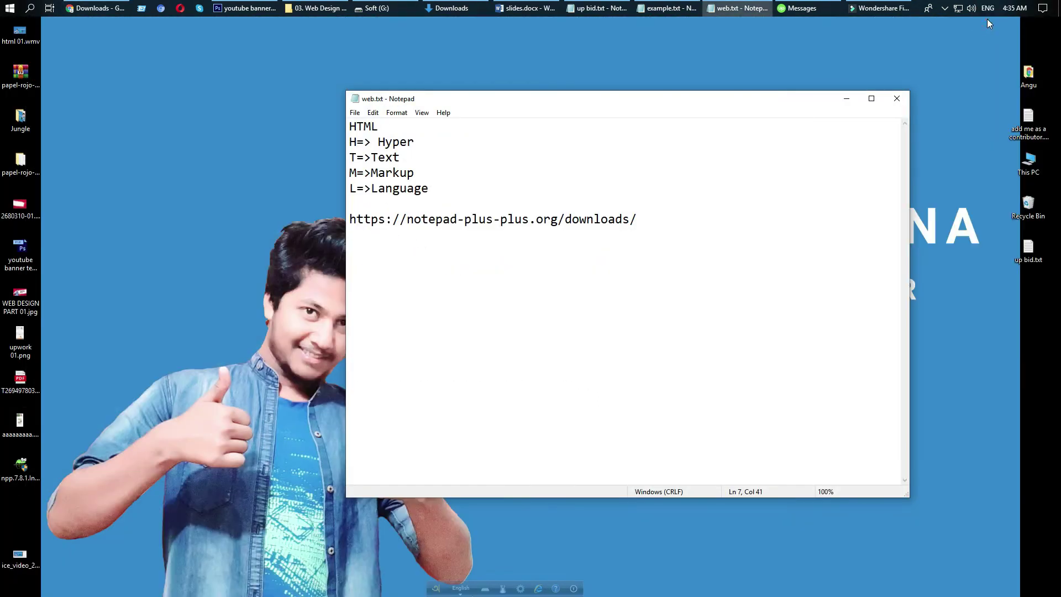
left_click(847, 99)
- Refresh the desktop three times and return to the downloads list in Chrome
right_click(478, 128)
left_click(511, 162)
right_click(510, 166)
left_click(522, 200)
right_click(539, 197)
left_click(564, 230)
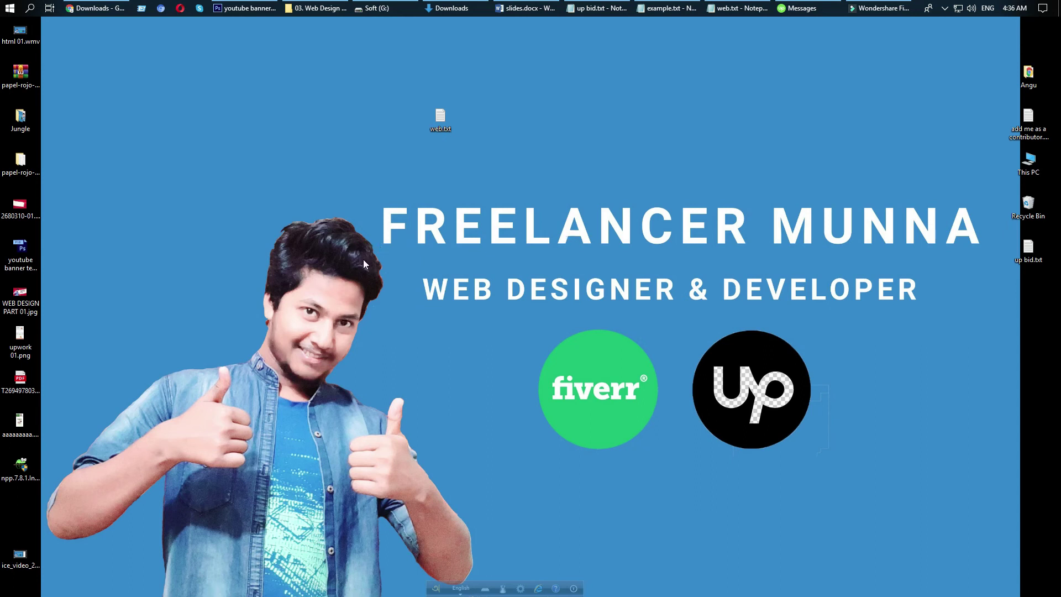
left_click(94, 7)
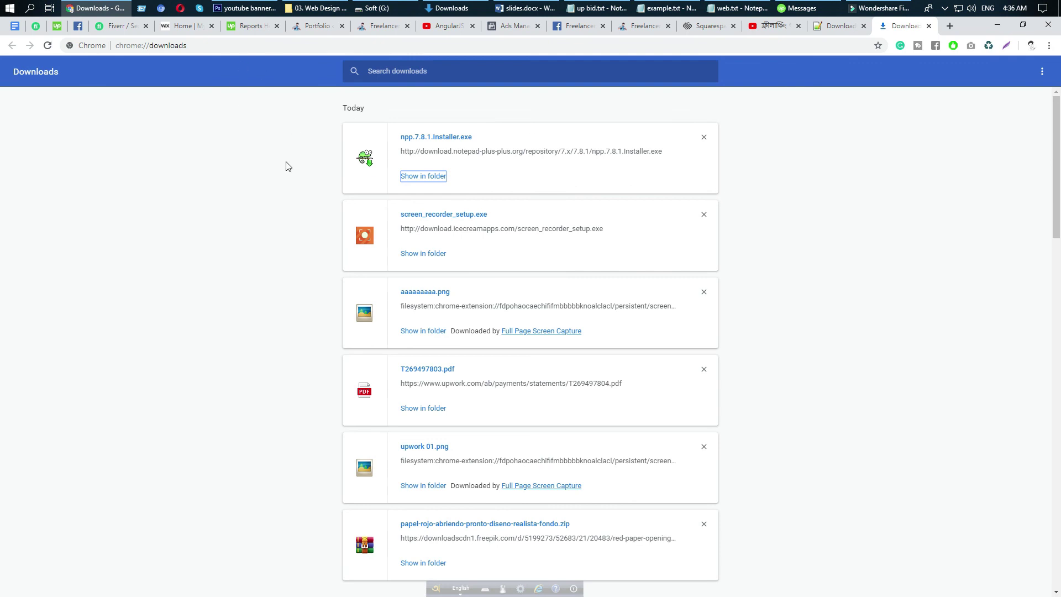